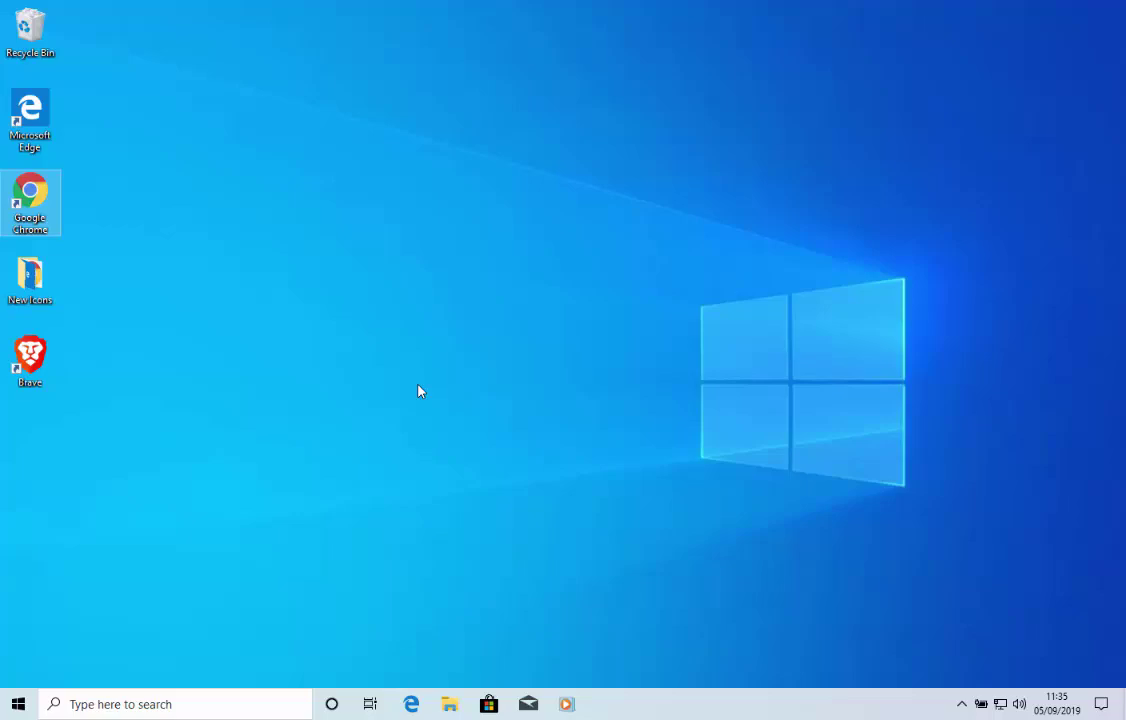
# Open Google Chrome and go to smashwords.com.
pyautogui.doubleClick(37, 195)
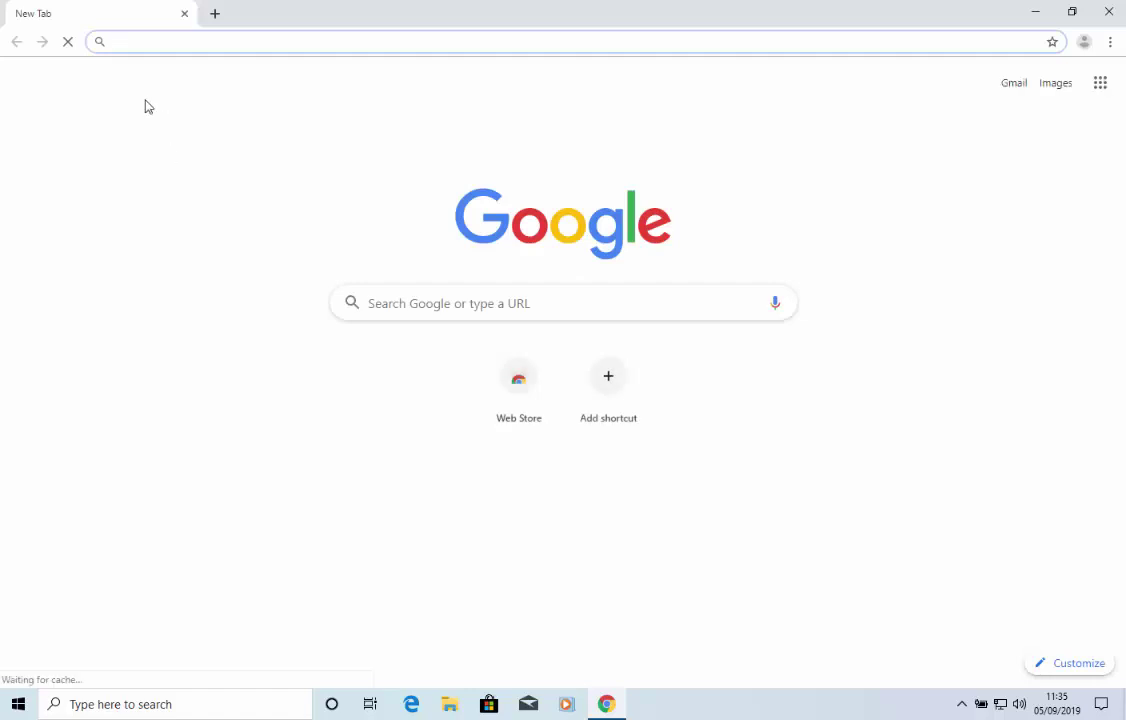
pyautogui.write('smash')
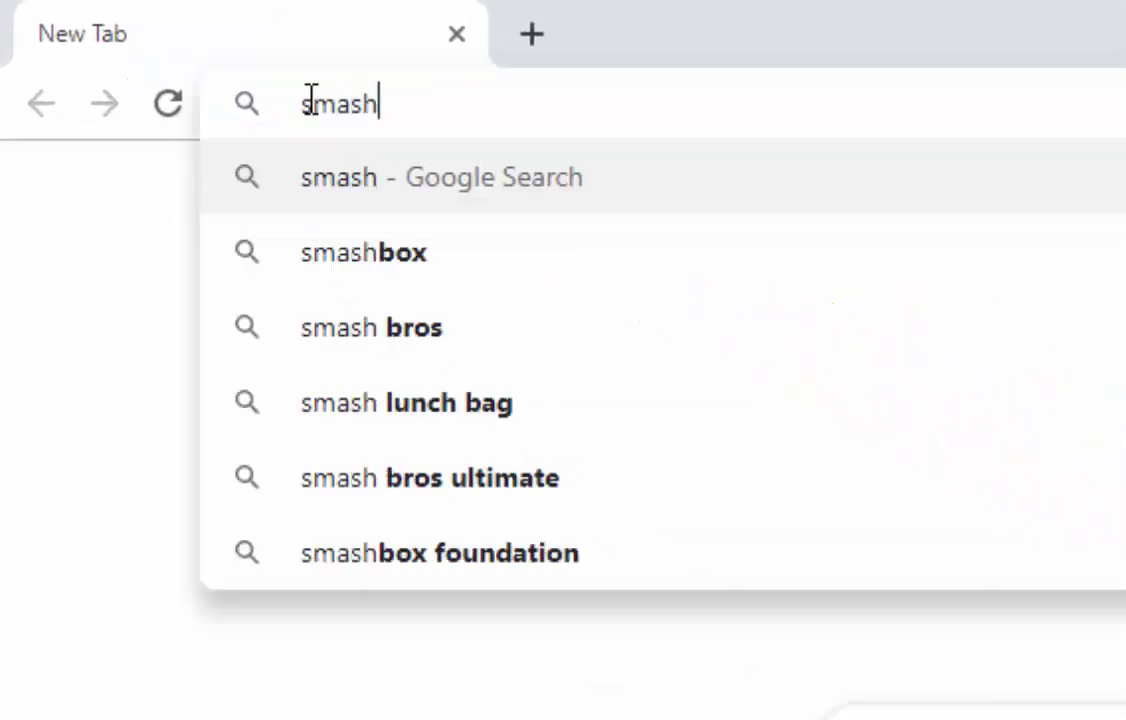
pyautogui.write('words. o')
pyautogui.press('BackSpace')
pyautogui.press('BackSpace')
pyautogui.write('com')
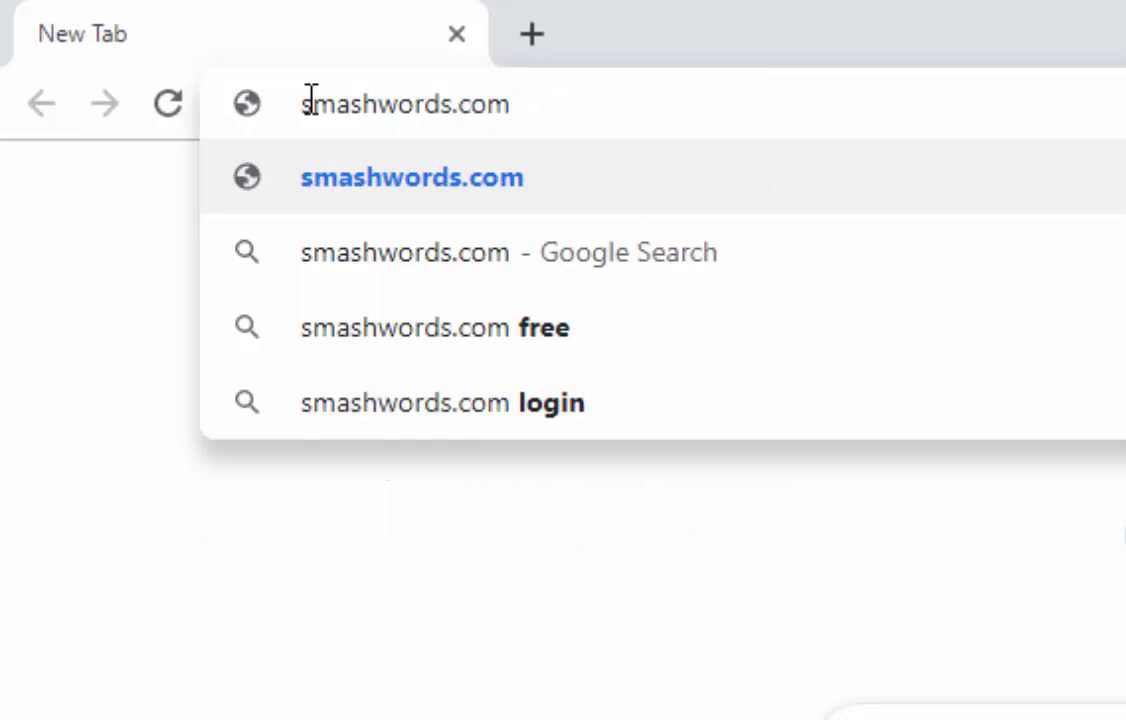
pyautogui.press('Return')
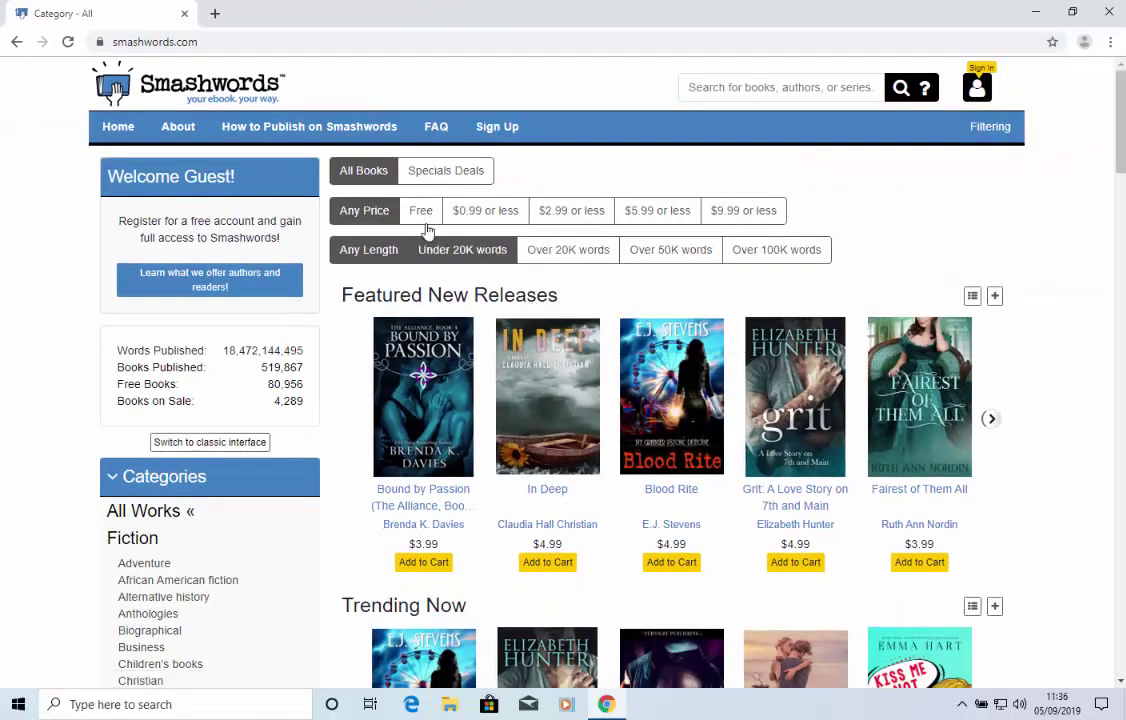
# Download the free ebook "How Did Christianity Become the White Man's Religion?" in EPUB format and show the file in its folder.
pyautogui.click(421, 216)
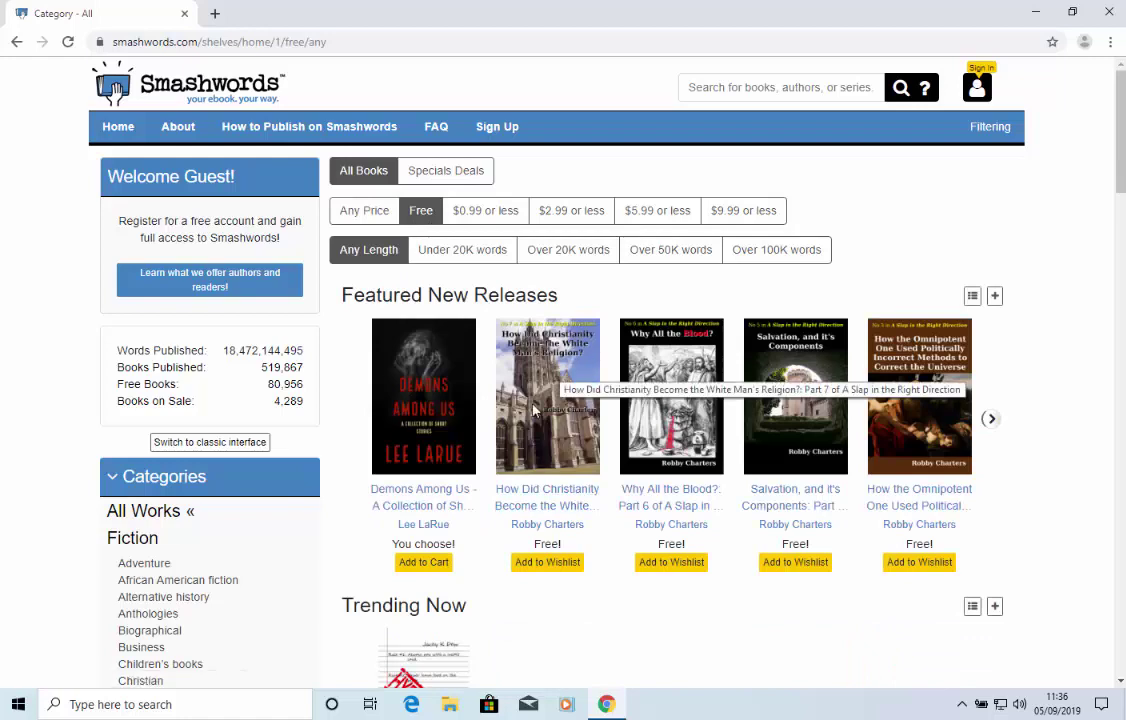
pyautogui.click(549, 492)
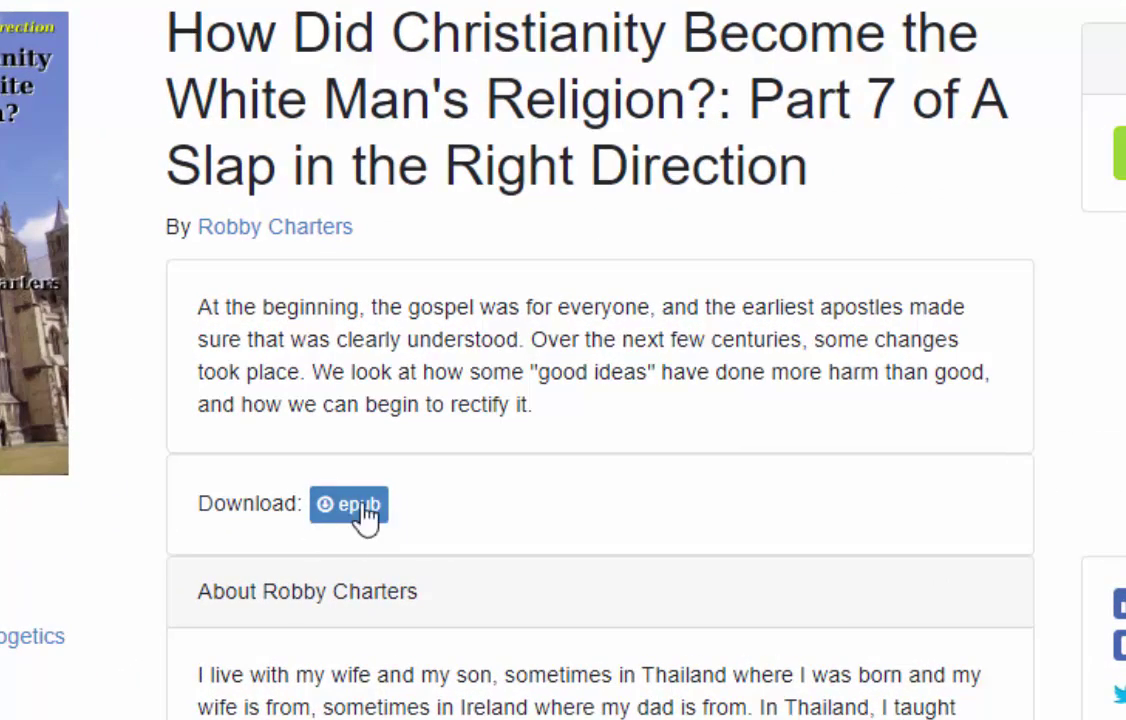
pyautogui.click(359, 512)
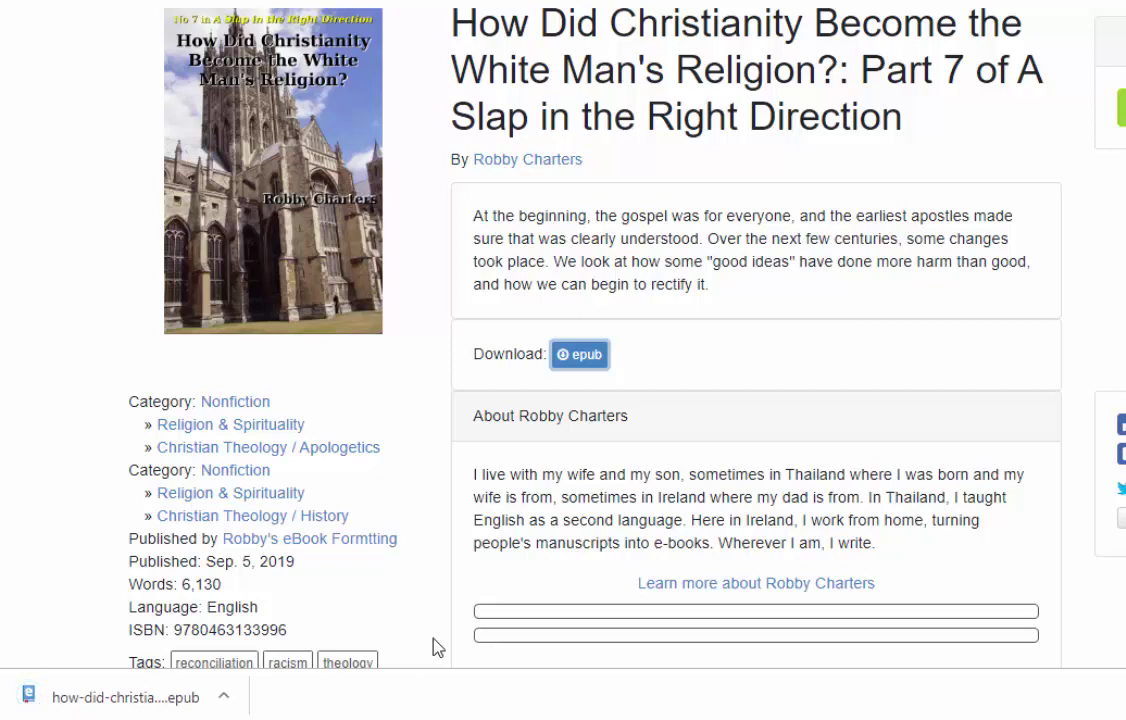
pyautogui.click(223, 697)
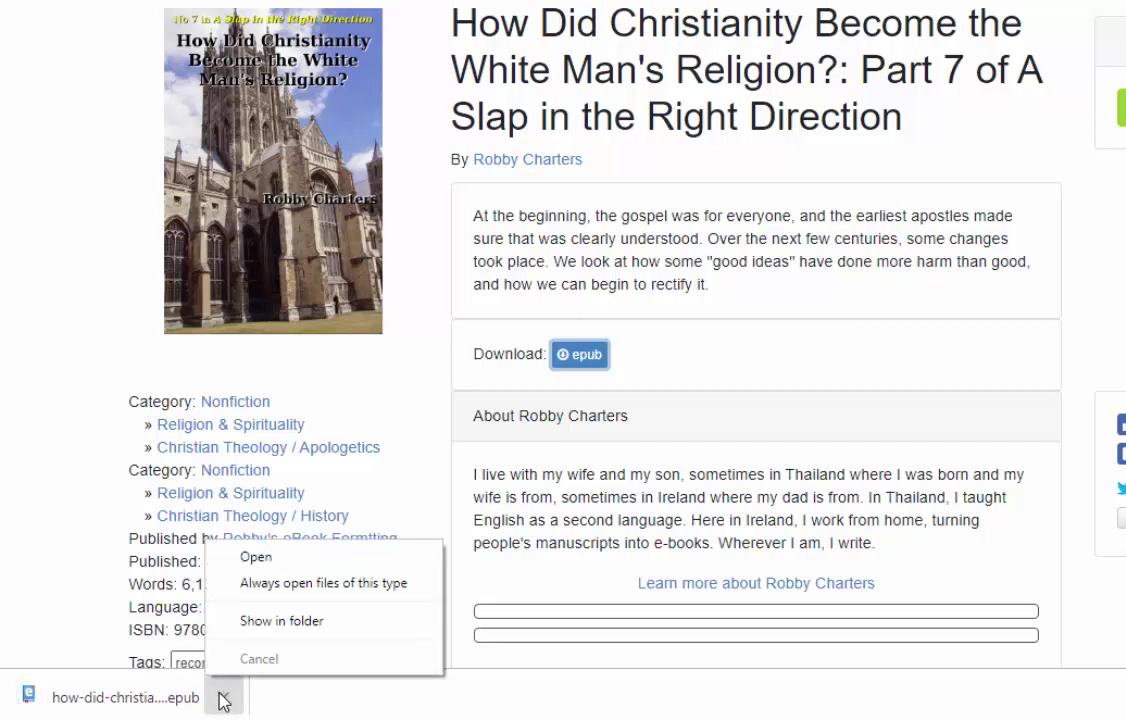
pyautogui.click(303, 621)
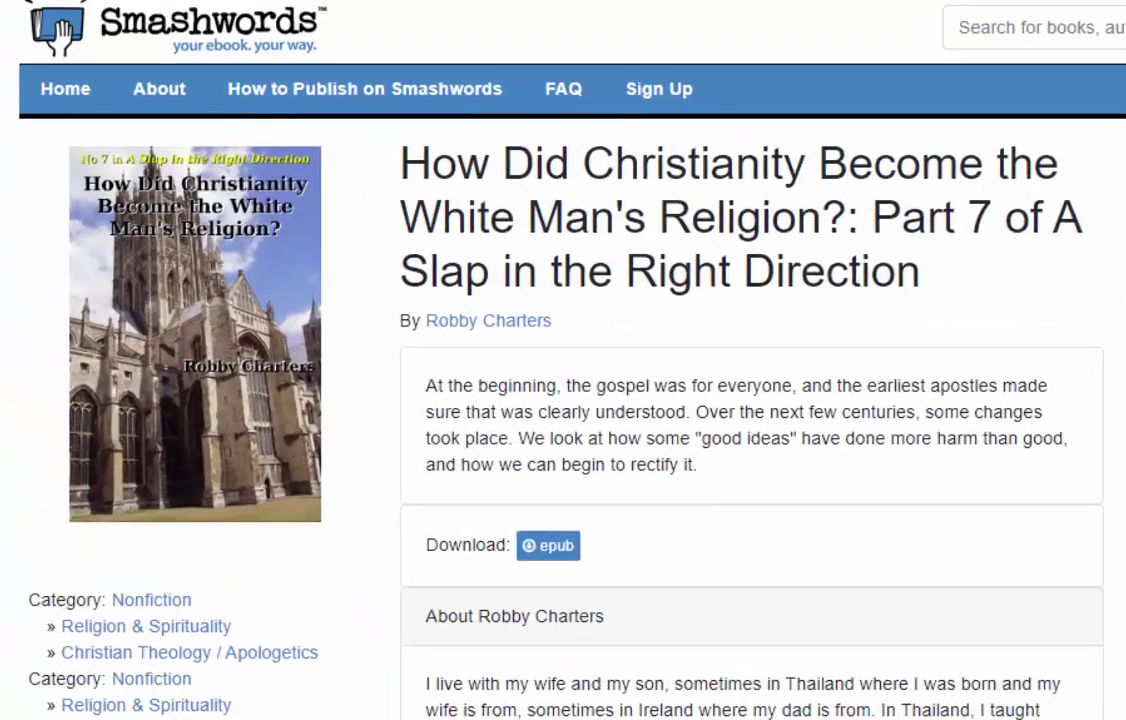
# Go to epubconverter.com and open its EPUB to Kindle Converter.
pyautogui.click(369, 55)
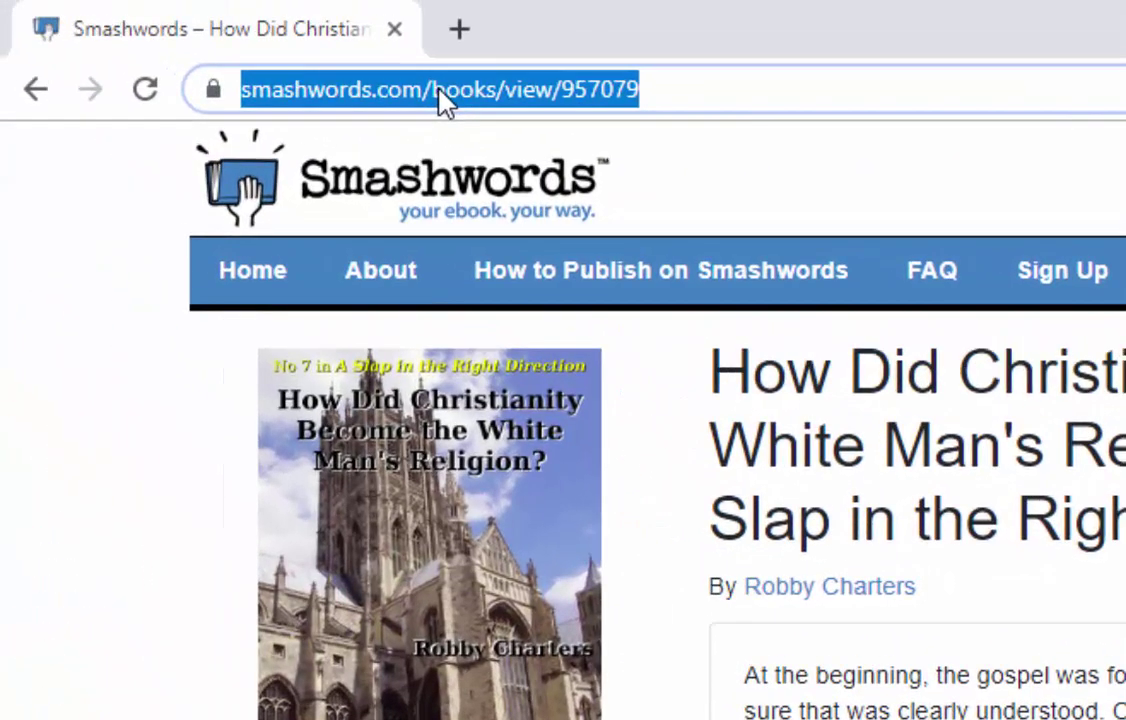
pyautogui.write('epub')
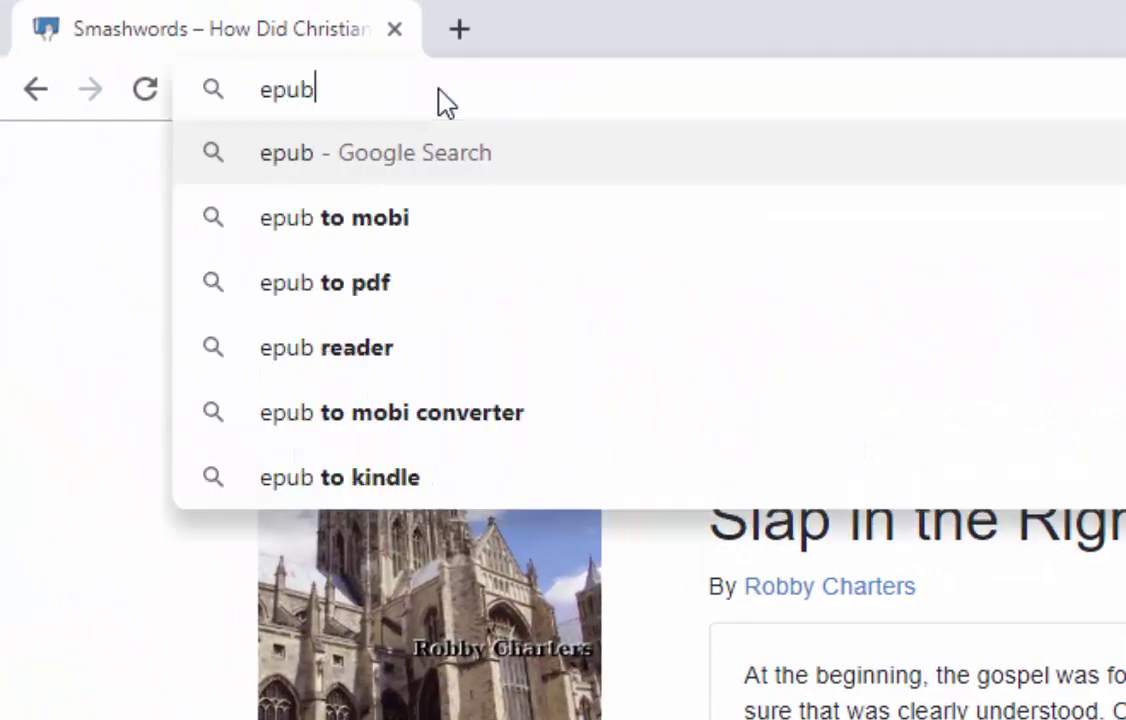
pyautogui.write('convert')
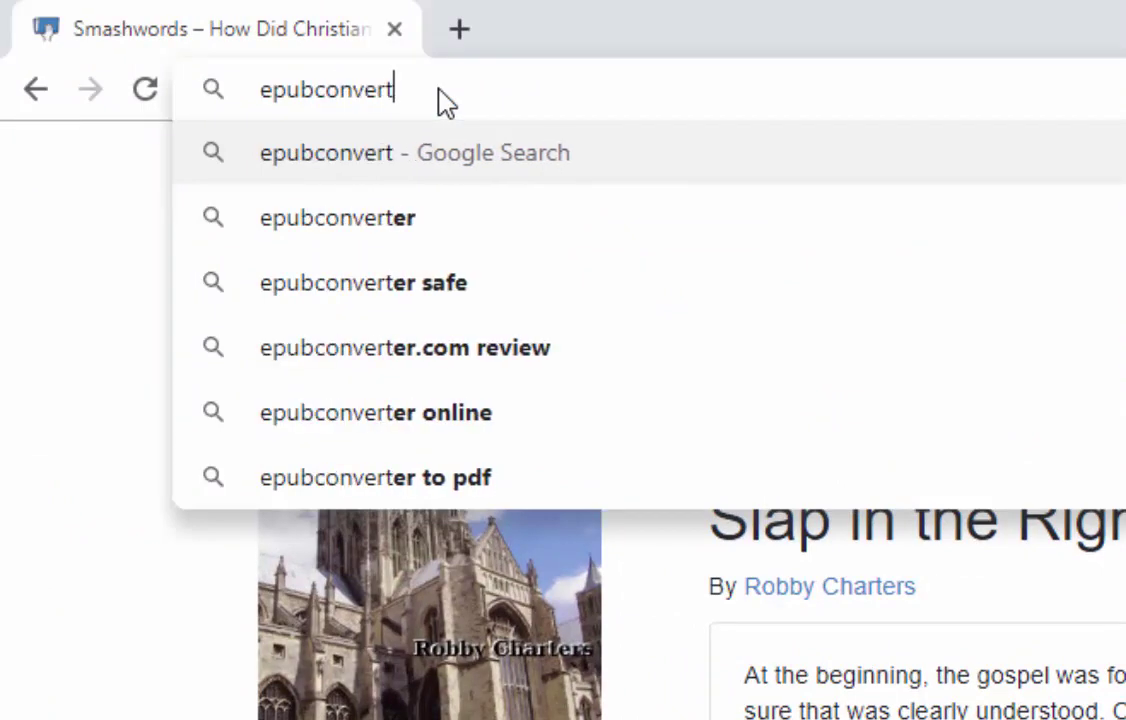
pyautogui.write('er.com')
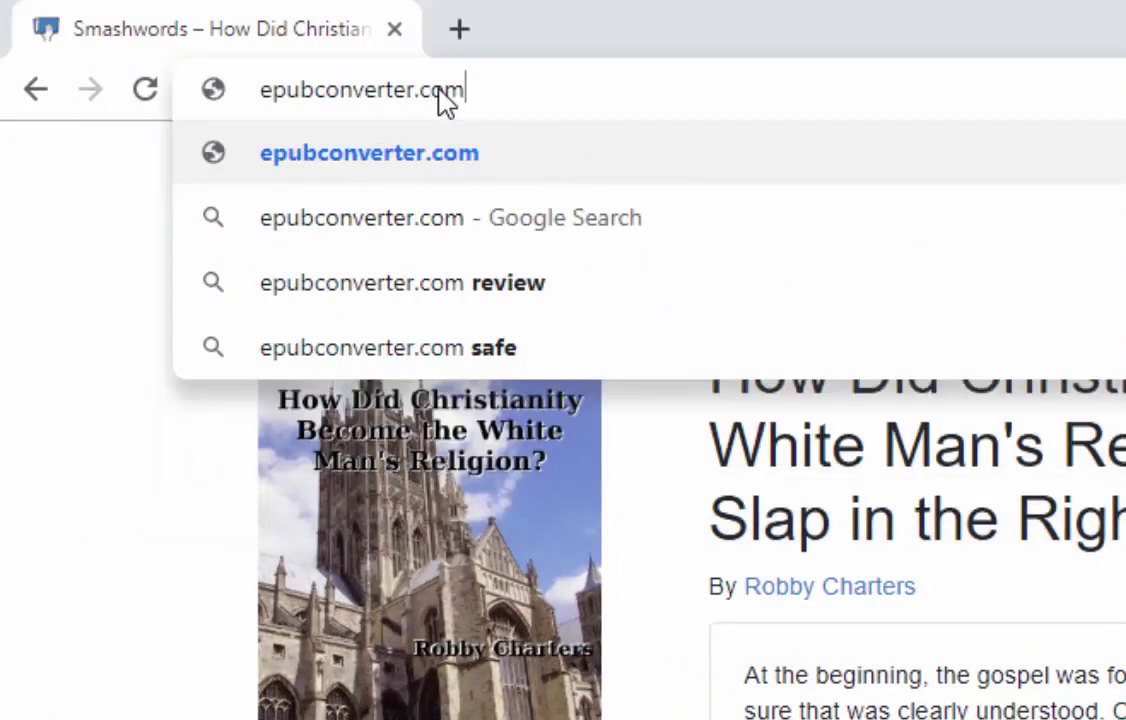
pyautogui.click(872, 165)
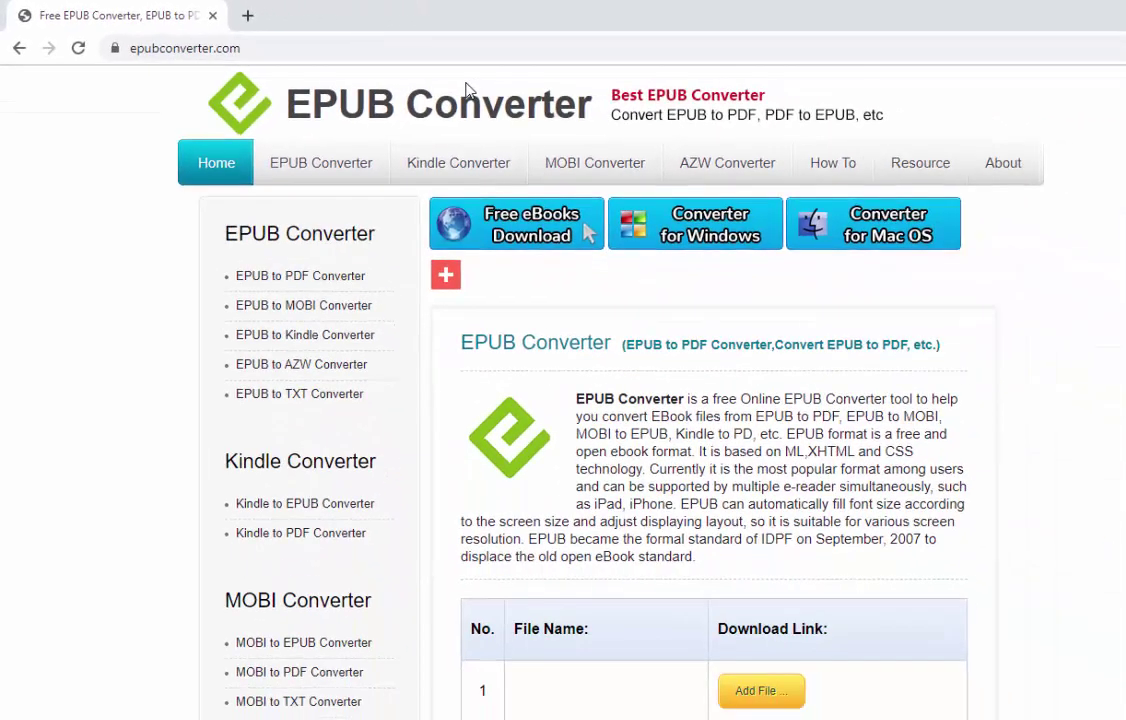
pyautogui.moveTo(328, 174)
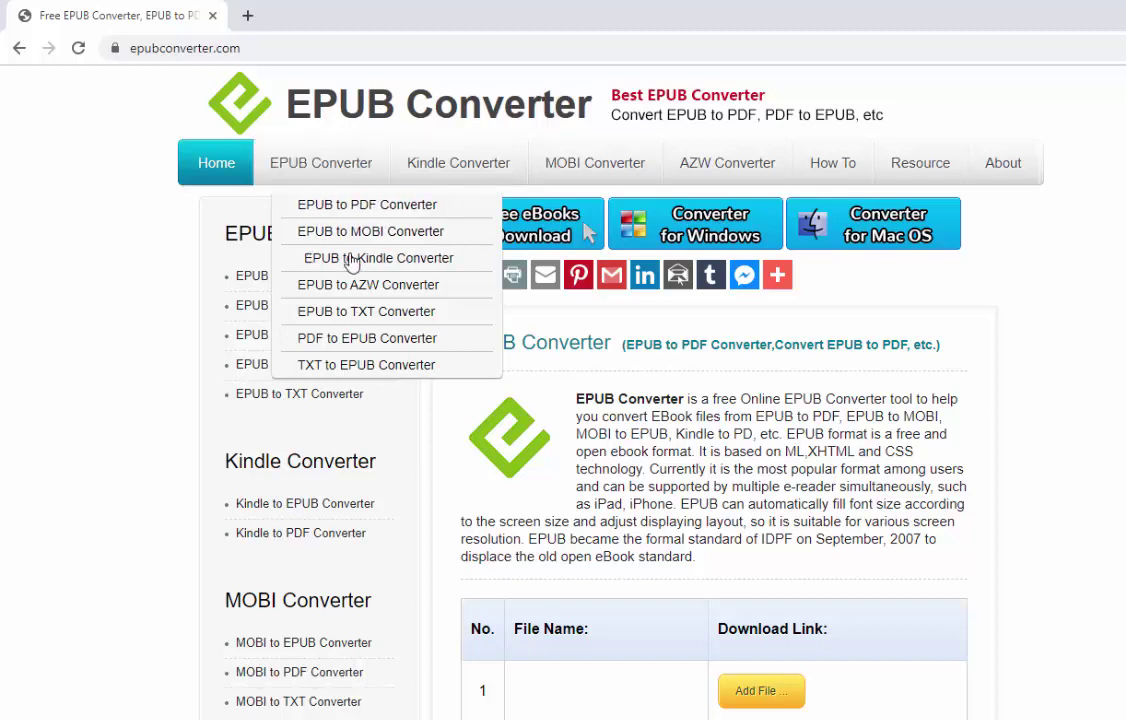
pyautogui.click(431, 265)
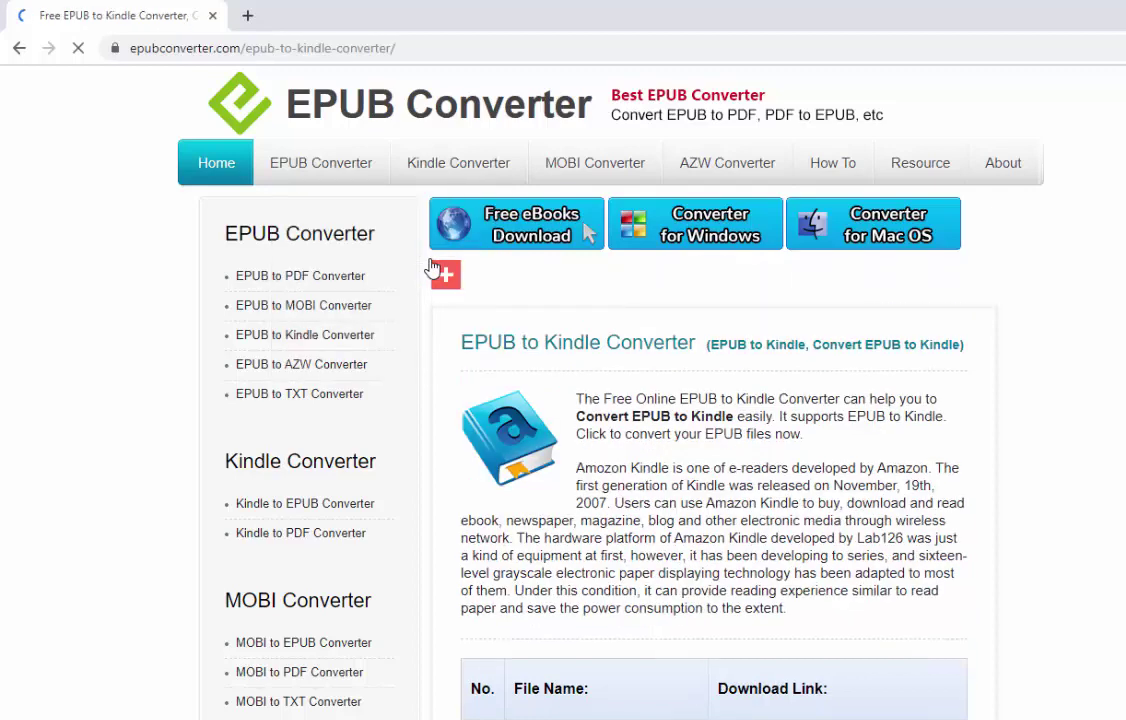
# Add how-did-christianity-become-the-white-mans-religion-part-7-o.epub from the Downloads folder to the converter and upload it for conversion.
pyautogui.scroll(-1, 949, 438)
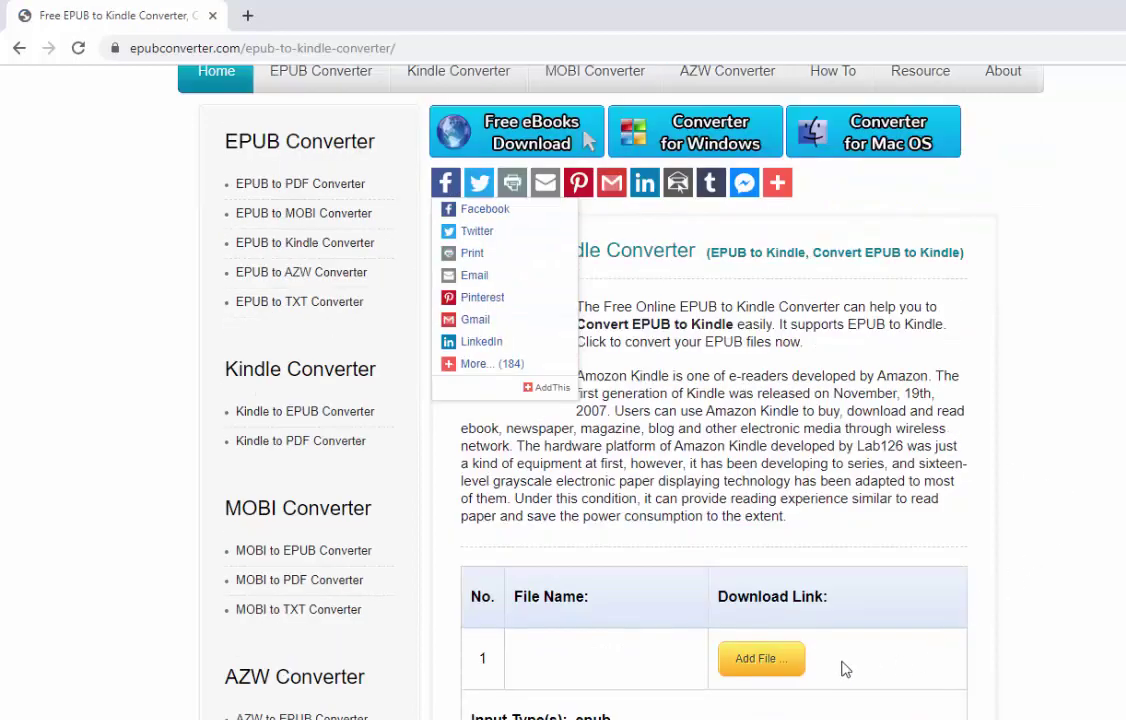
pyautogui.click(757, 660)
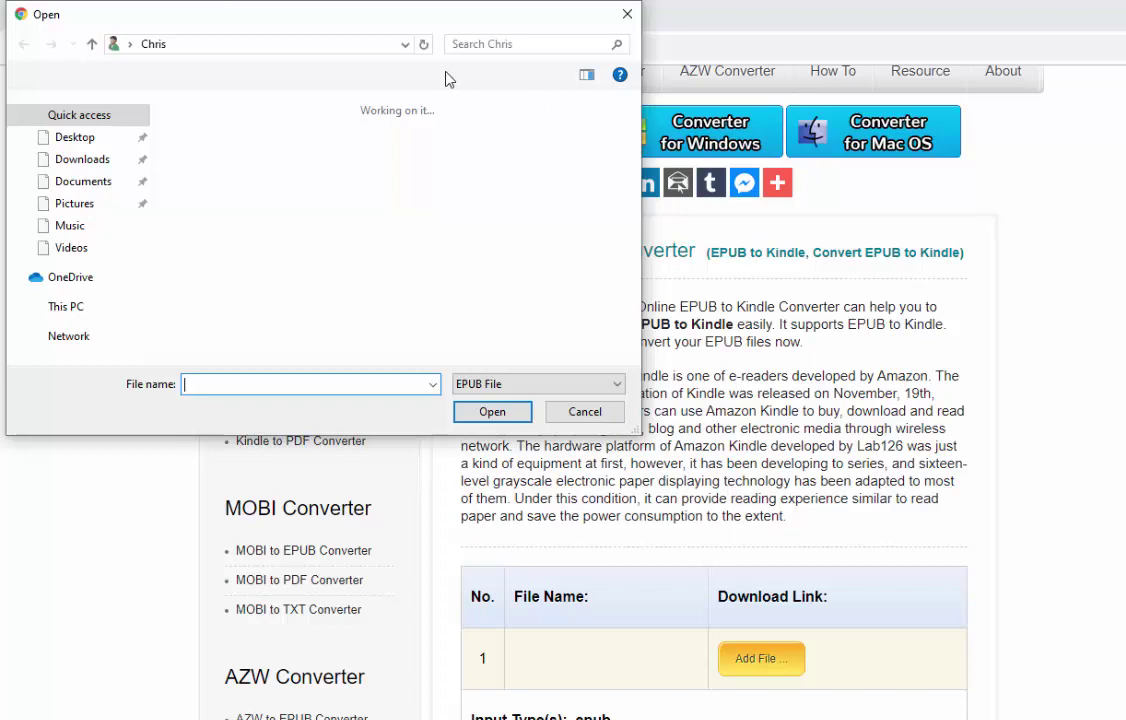
pyautogui.click(69, 163)
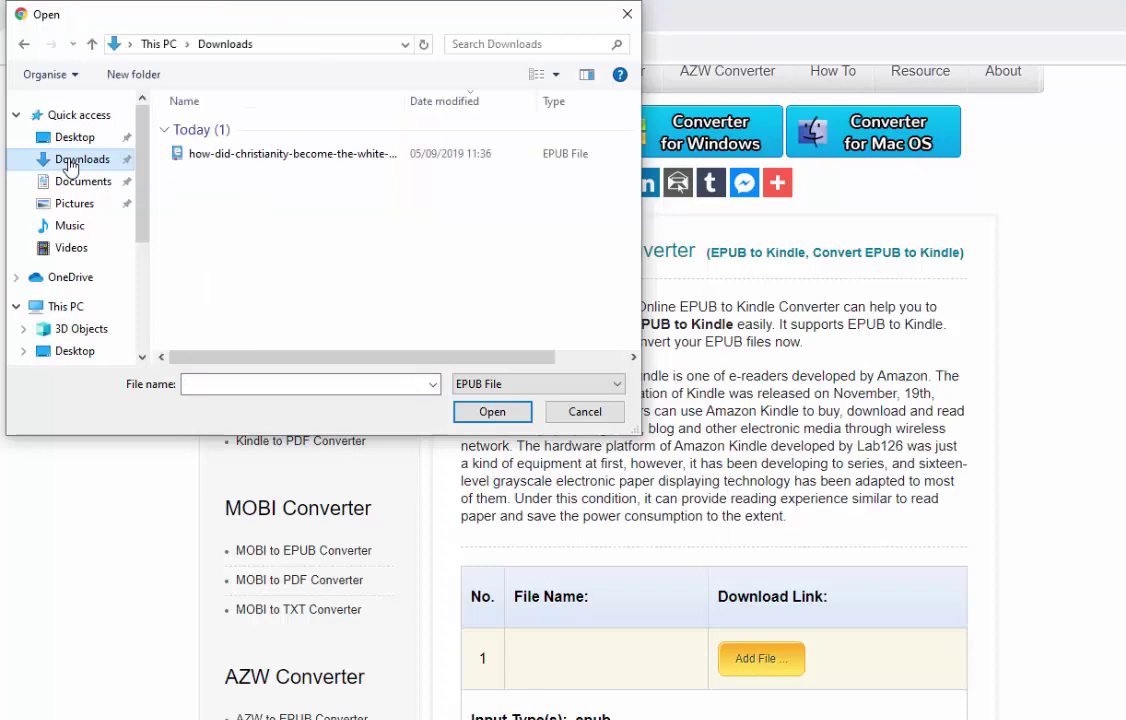
pyautogui.doubleClick(218, 156)
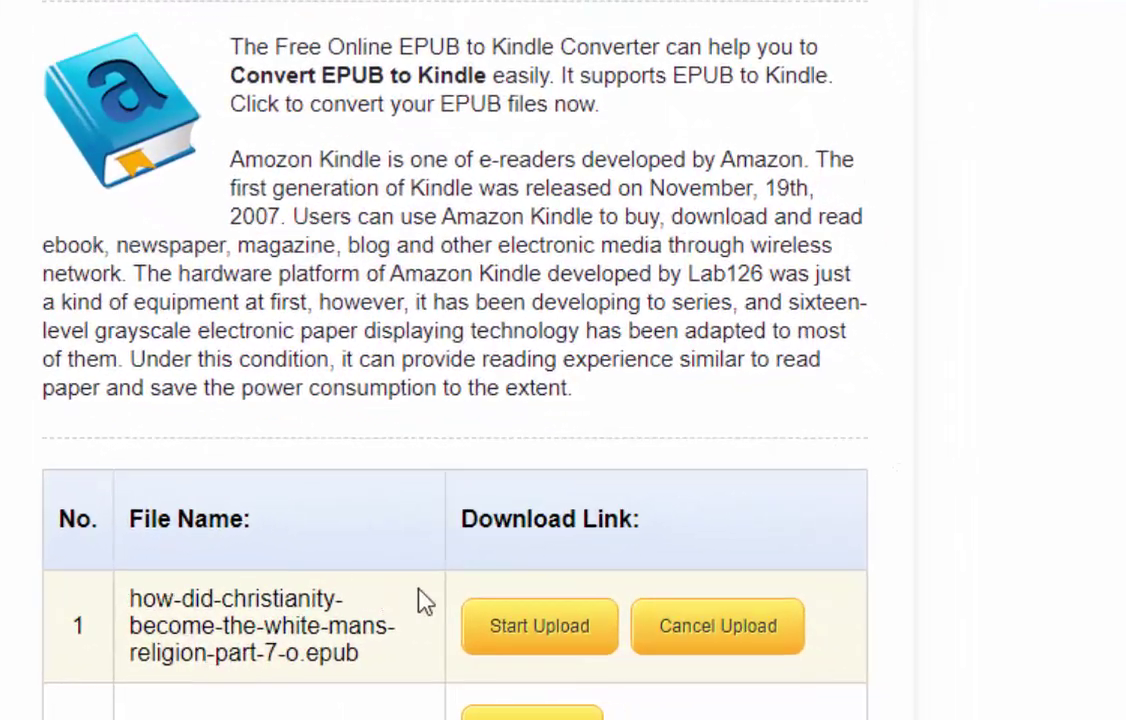
pyautogui.click(557, 641)
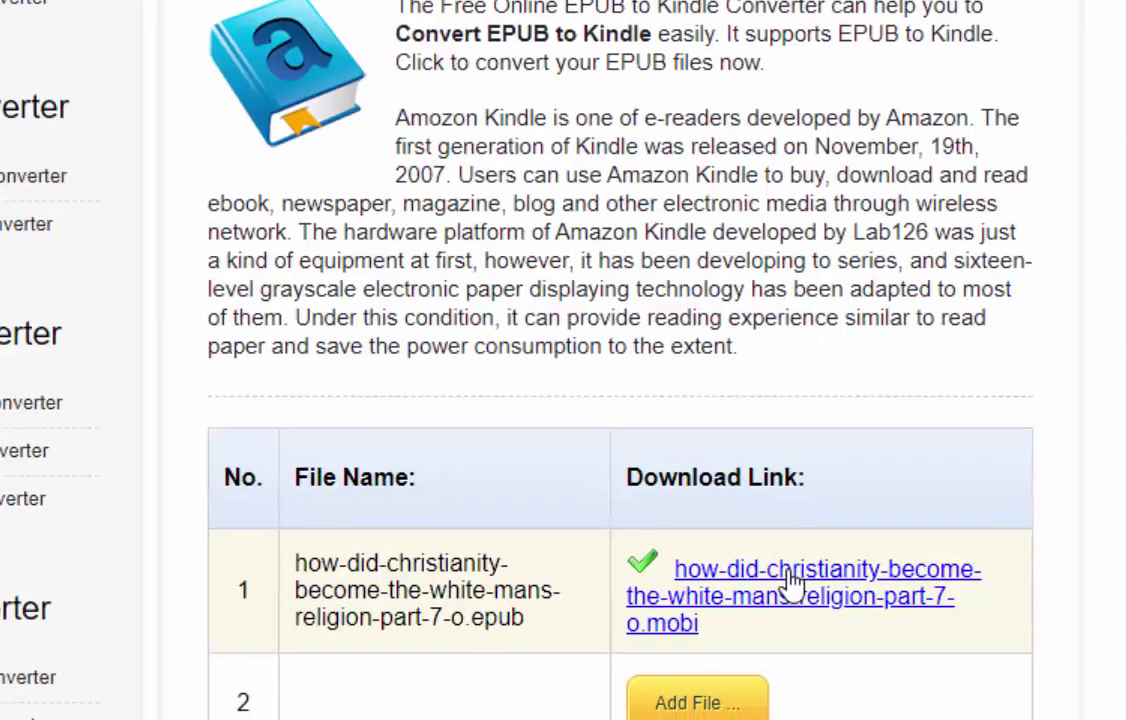
# Download the converted how-did-christianity-become-the-white-mans-religion-part-7-o.mobi file and show it in its folder.
pyautogui.click(787, 584)
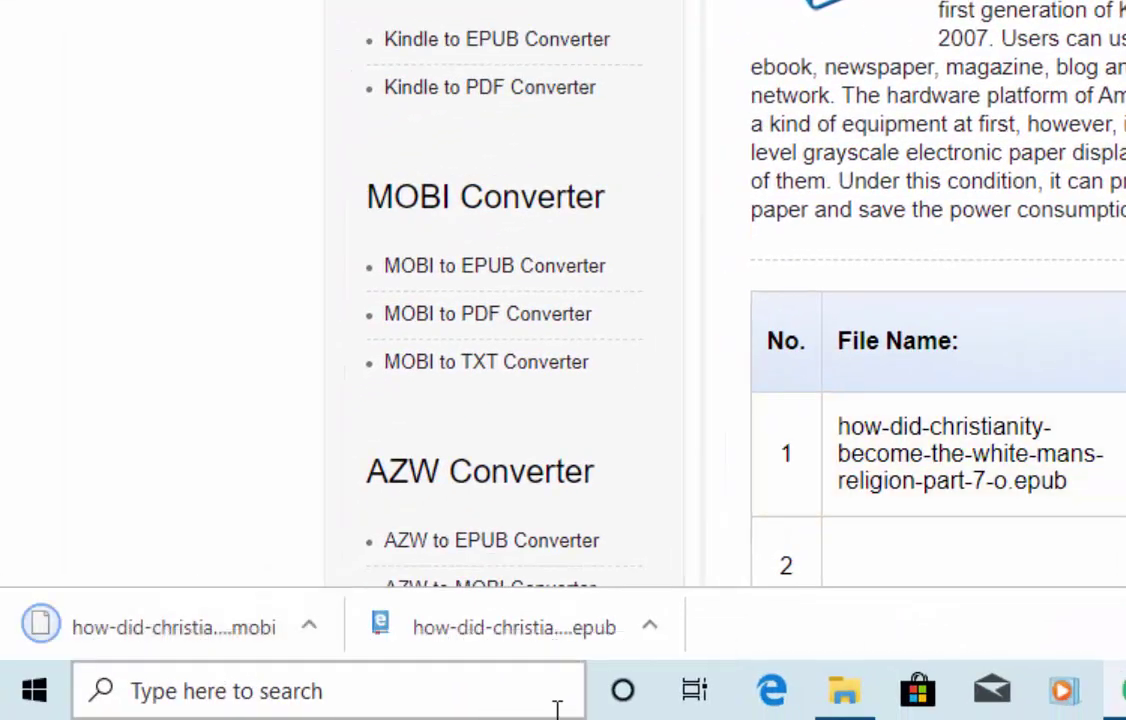
pyautogui.click(310, 626)
pyautogui.click(377, 527)
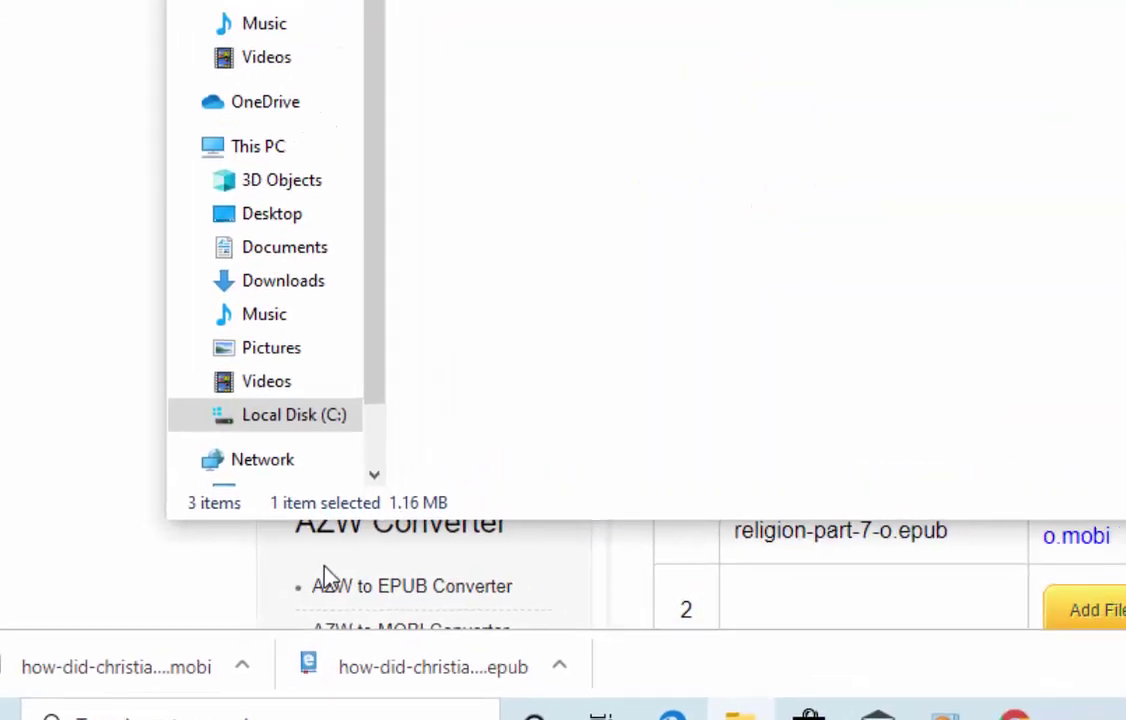
pyautogui.click(780, 377)
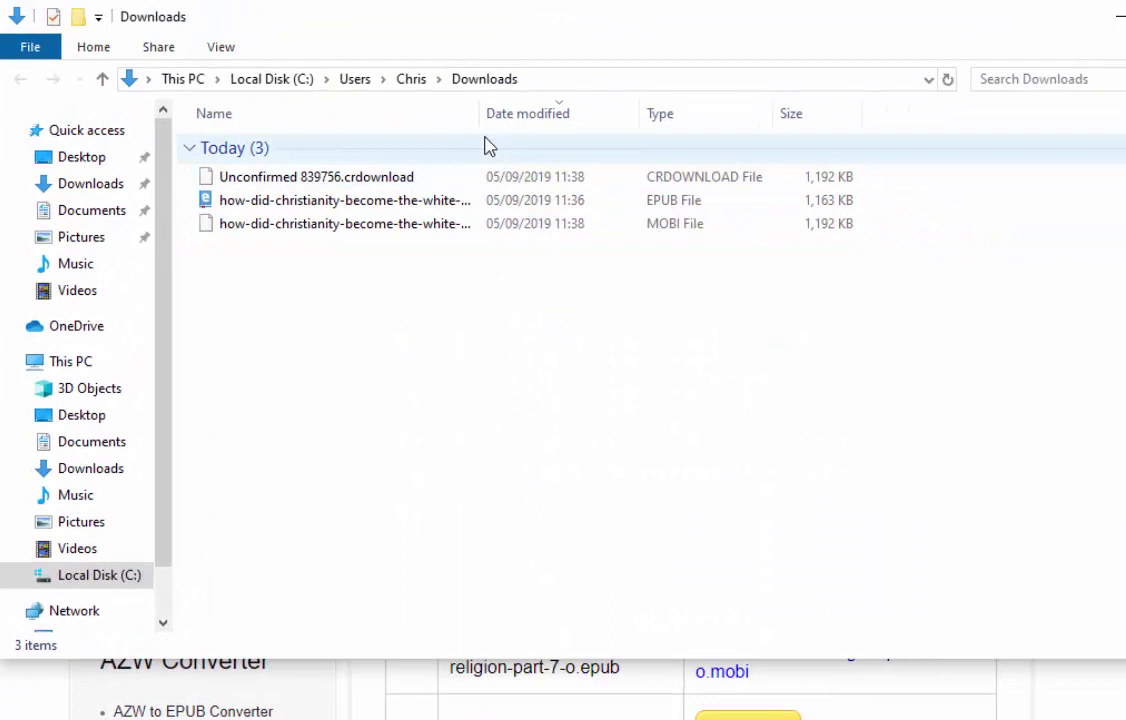
# Widen the Name column in the Downloads folder and move the original EPUB file to the Recycle Bin.
pyautogui.moveTo(478, 113); pyautogui.dragTo(721, 131)
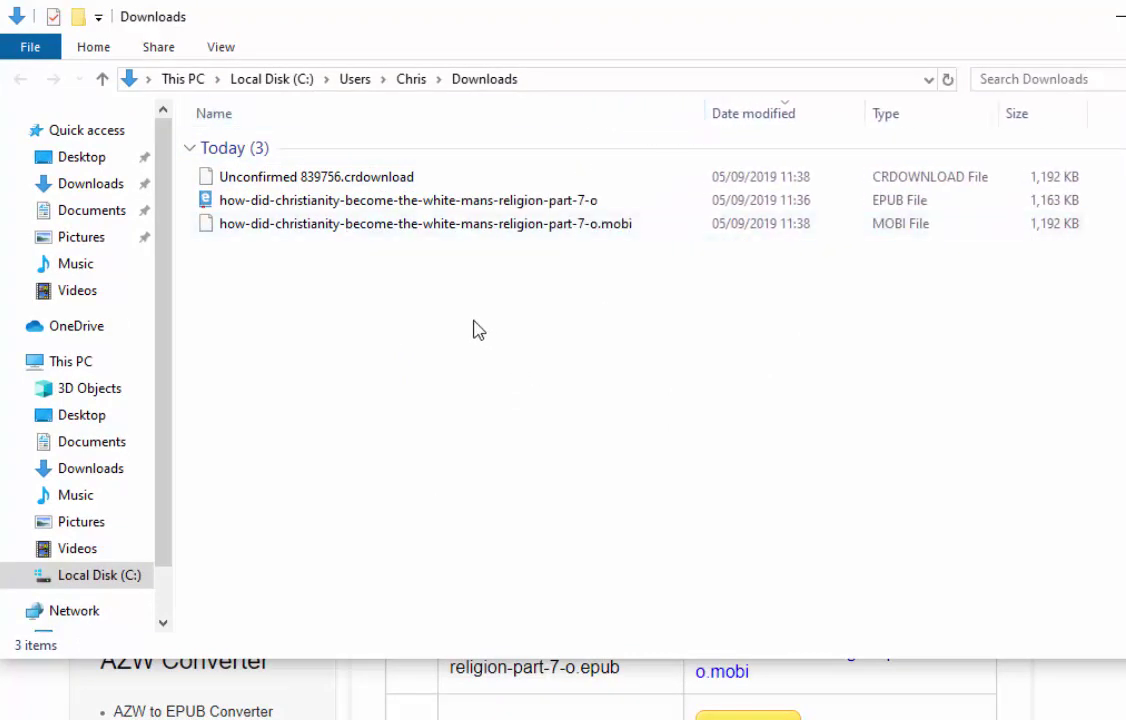
pyautogui.click(350, 203)
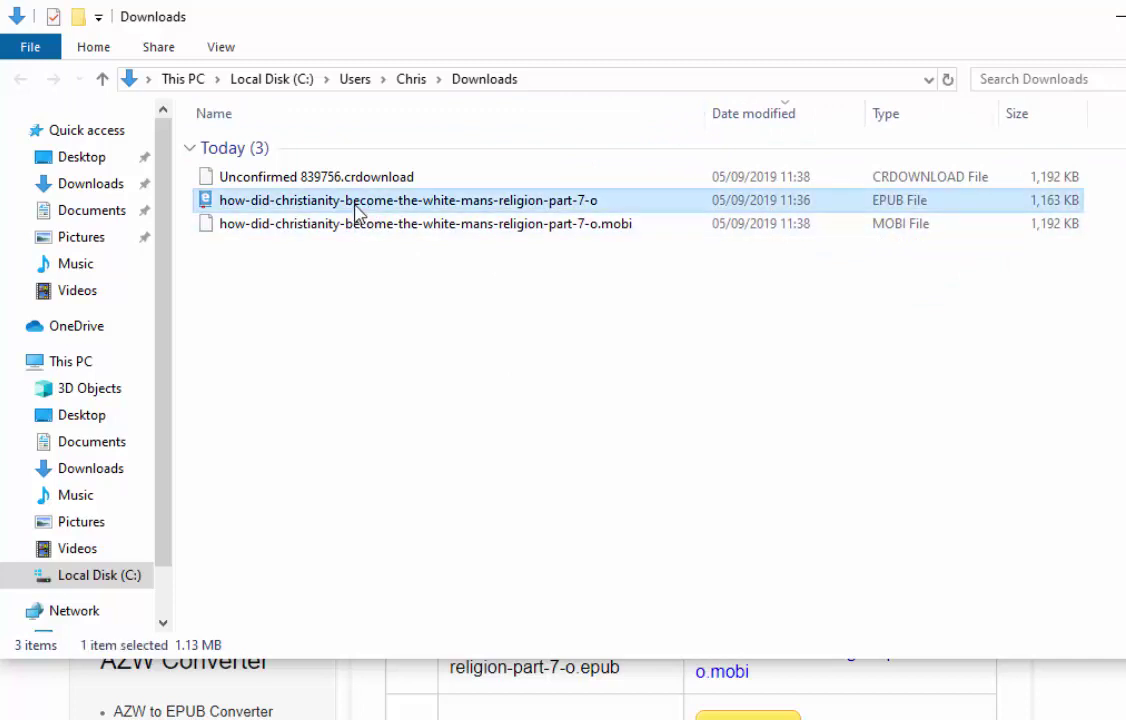
pyautogui.press('Delete')
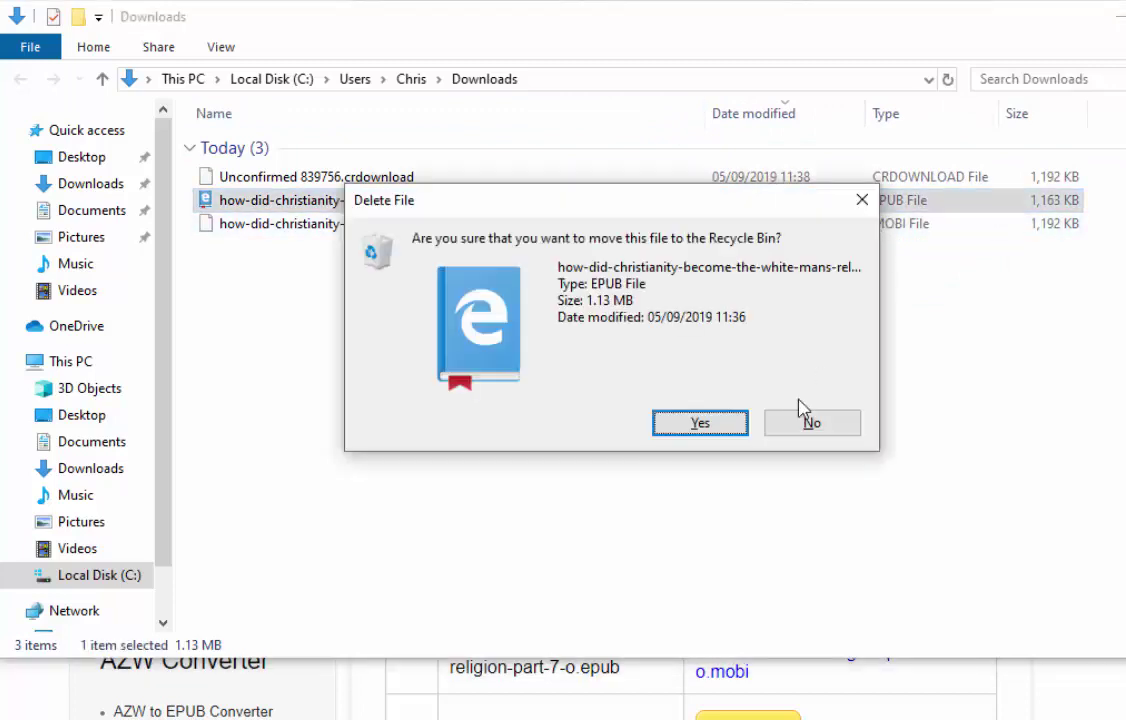
pyautogui.click(700, 423)
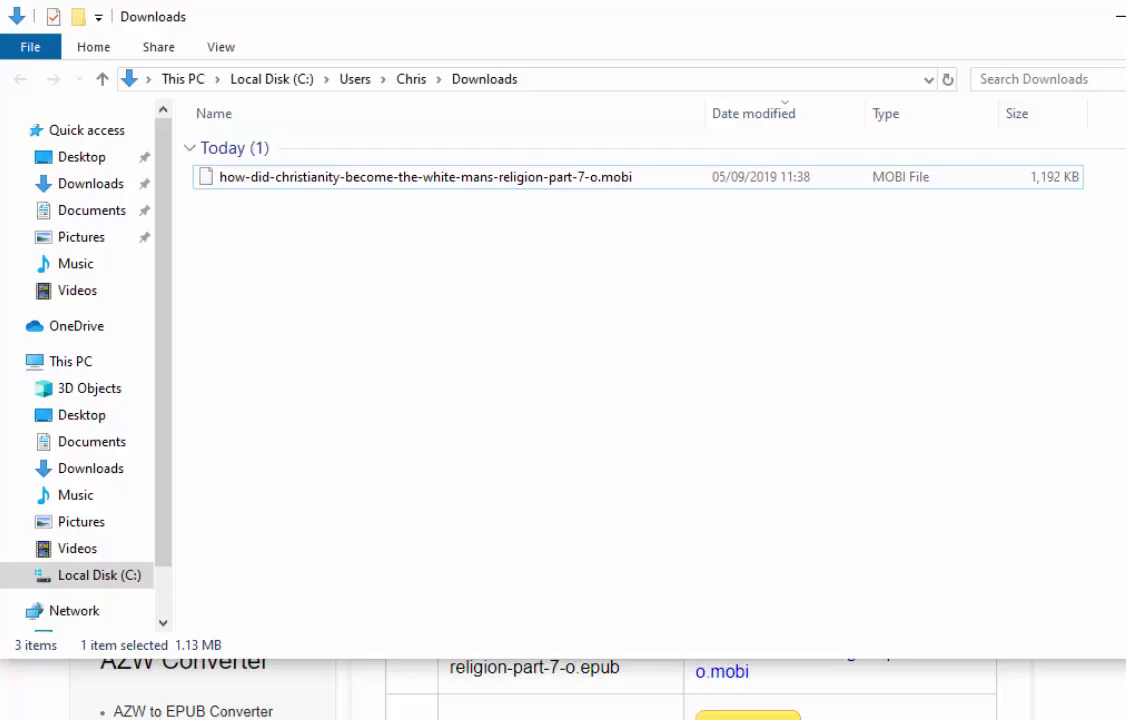
pyautogui.click(460, 58)
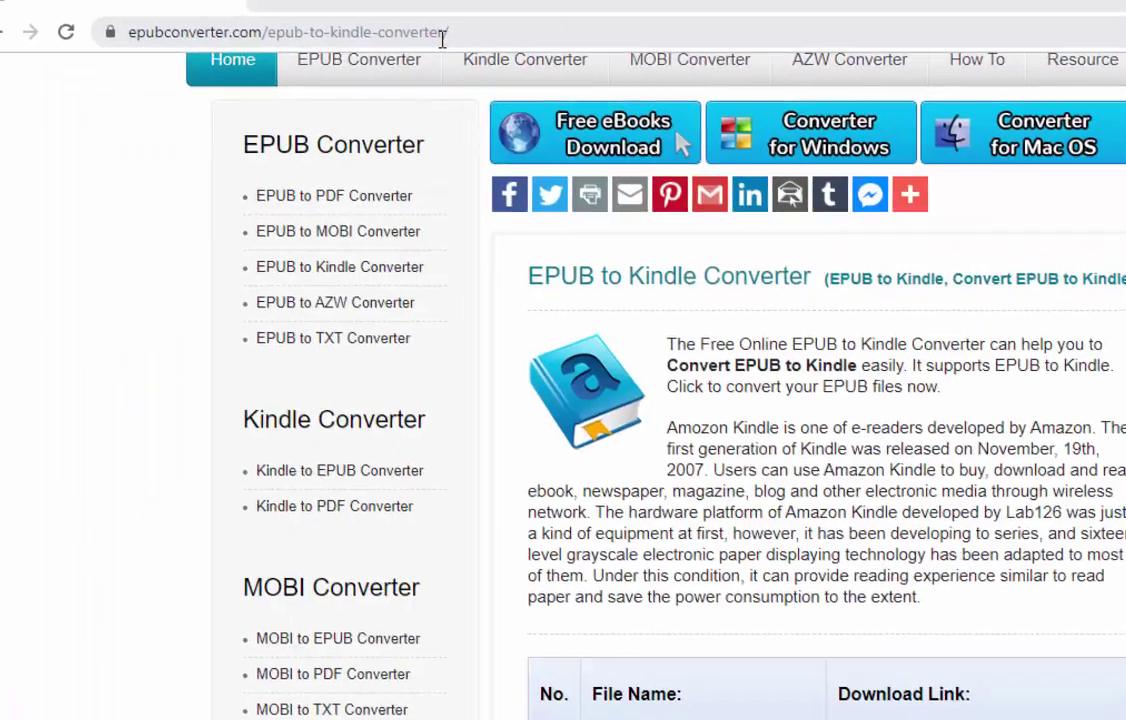
pyautogui.write('https://www.amazon.com/gp/sendtokindle/email')
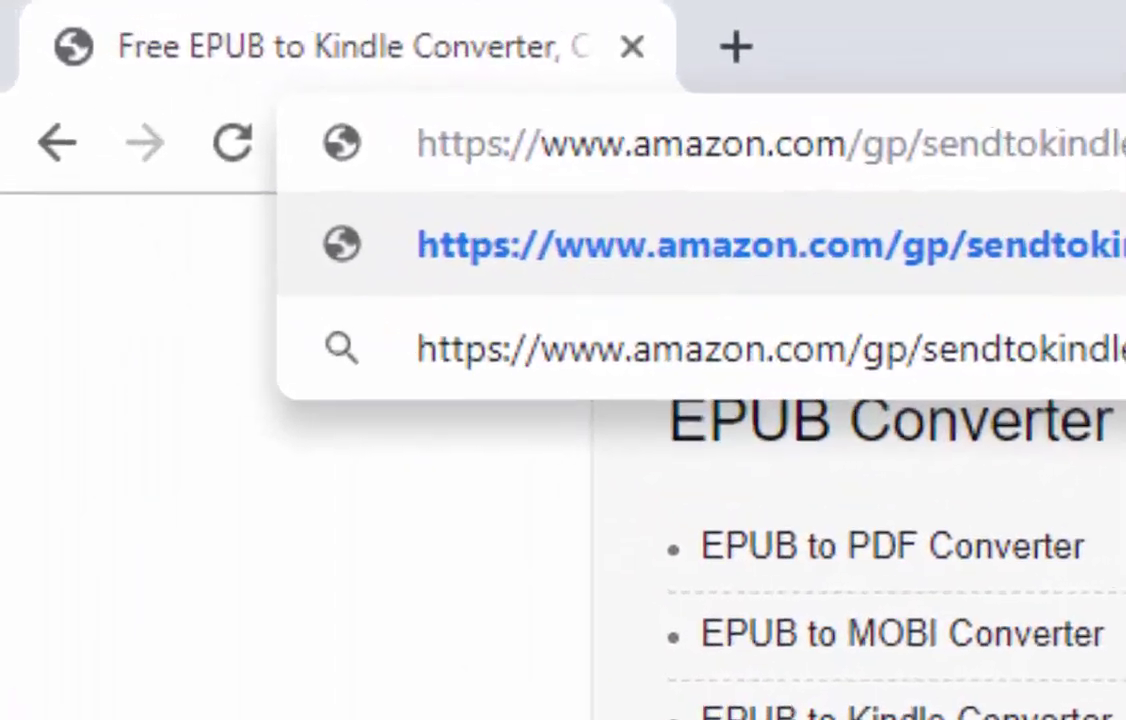
pyautogui.press('Return')
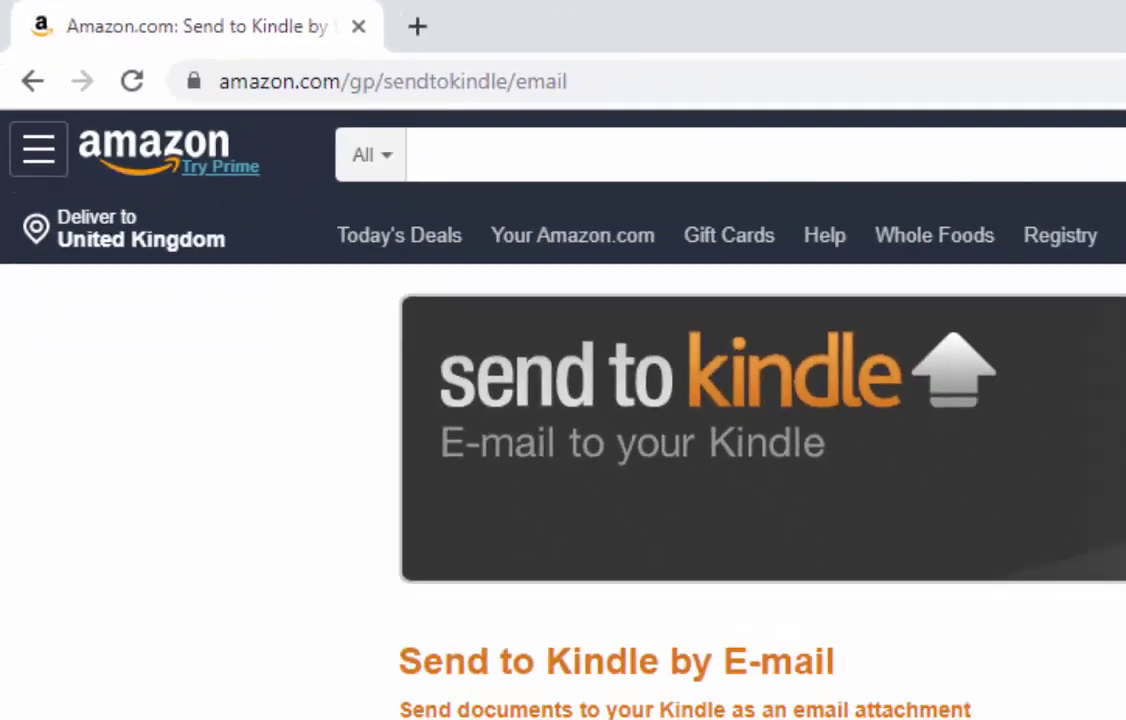
pyautogui.scroll(-1, 985, 366)
pyautogui.scroll(-1, 985, 364)
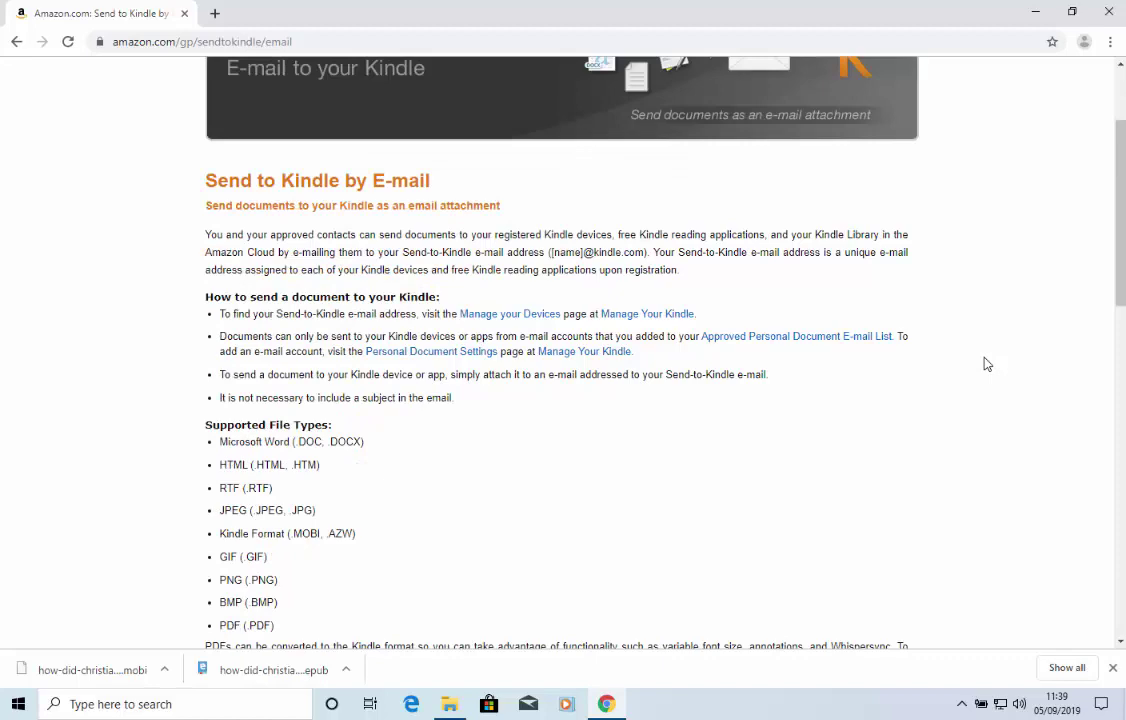
pyautogui.scroll(-1, 985, 364)
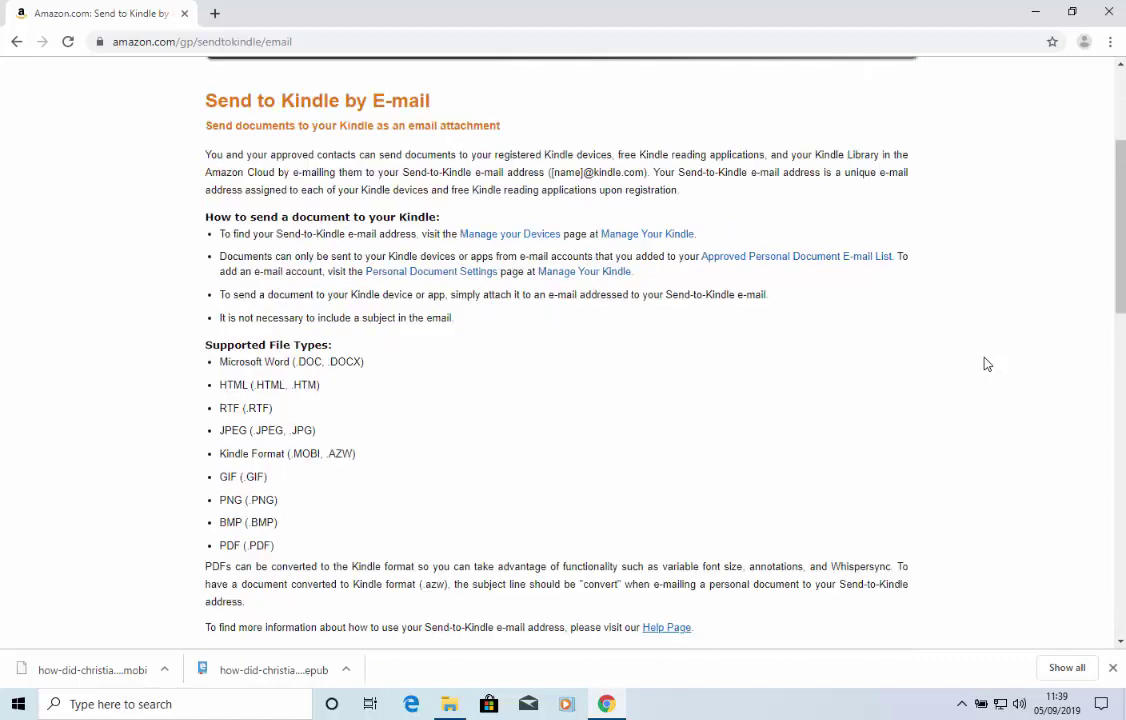